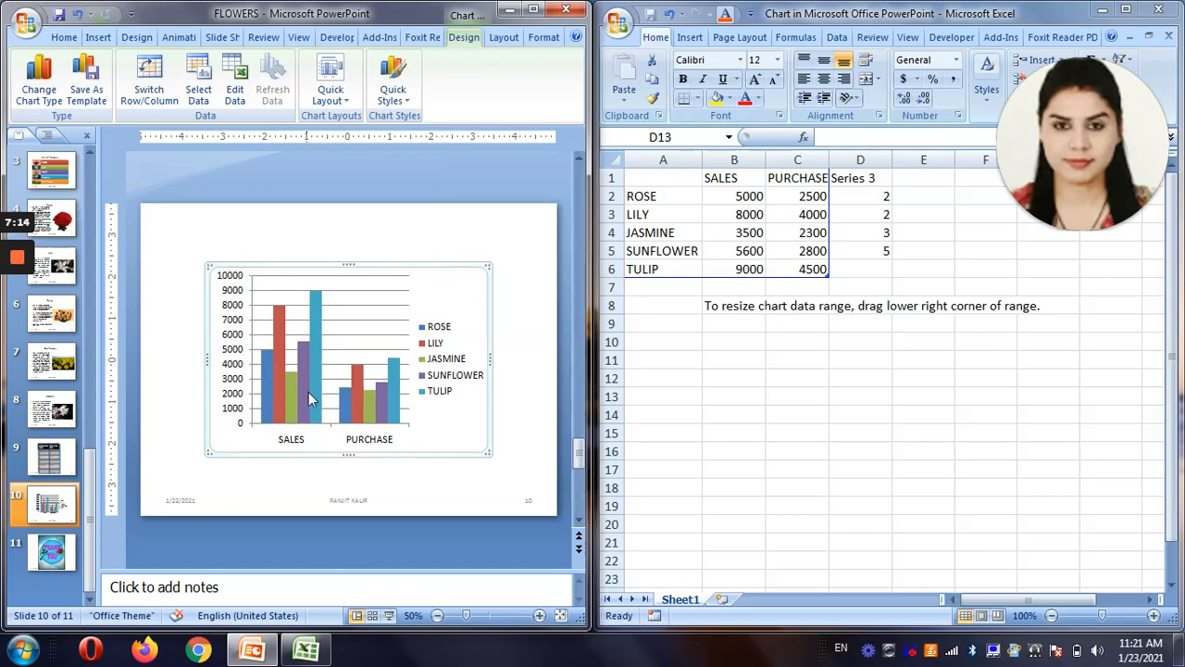
# Switch the chart's rows and columns so the flower names form the category axis.
pyautogui.moveTo(398, 378)
pyautogui.moveTo(316, 408)
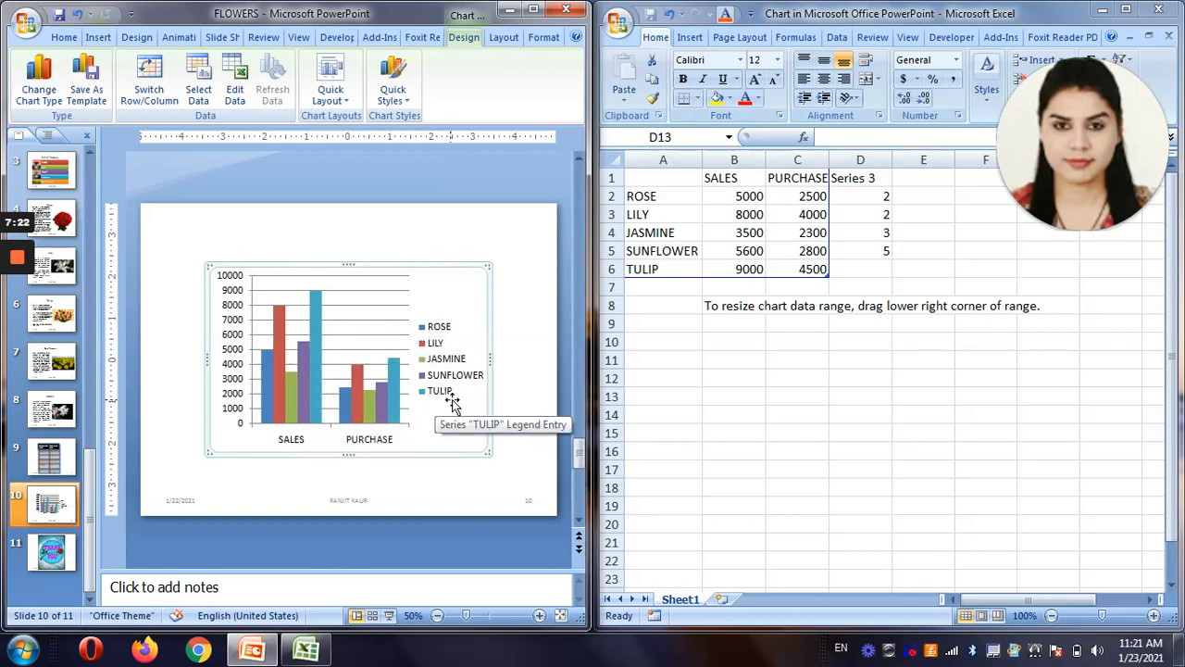
pyautogui.click(147, 107)
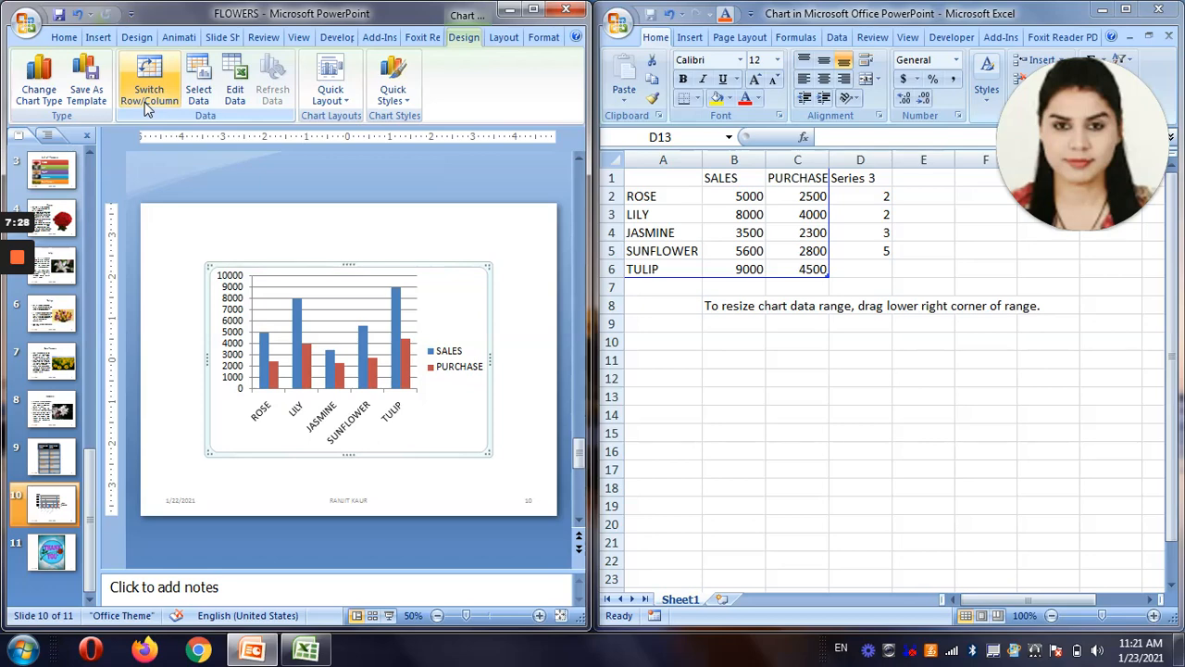
# Swap the chart's series and categories in the data source settings so the flowers become the series, and apply the change.
pyautogui.click(198, 98)
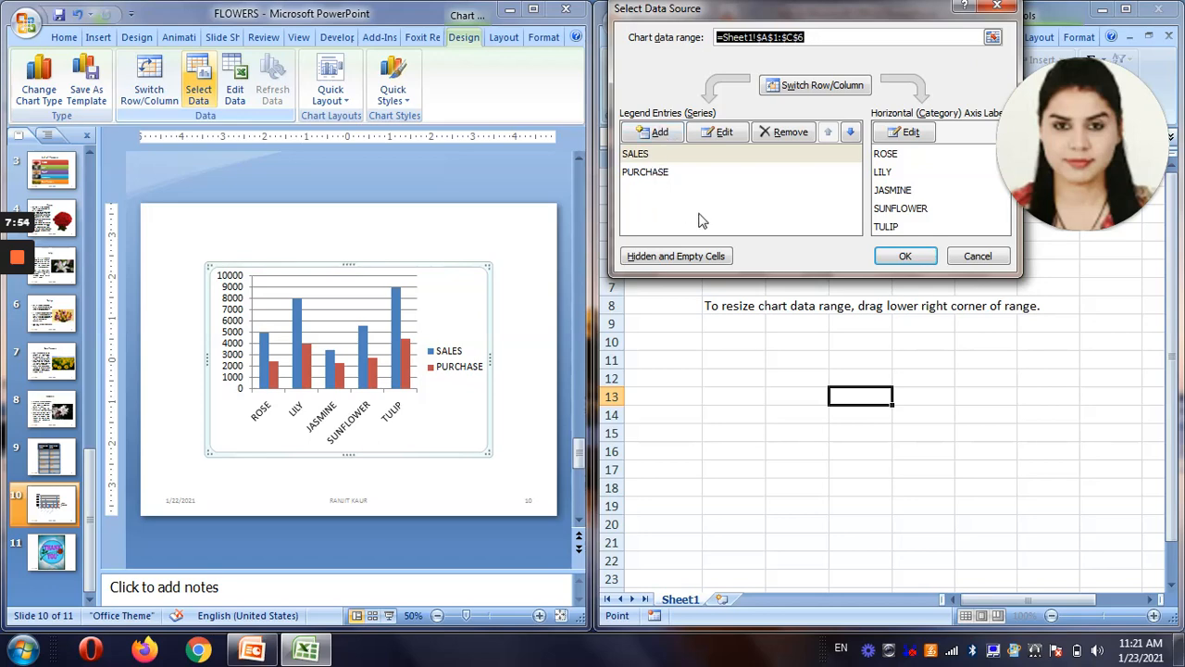
pyautogui.click(824, 93)
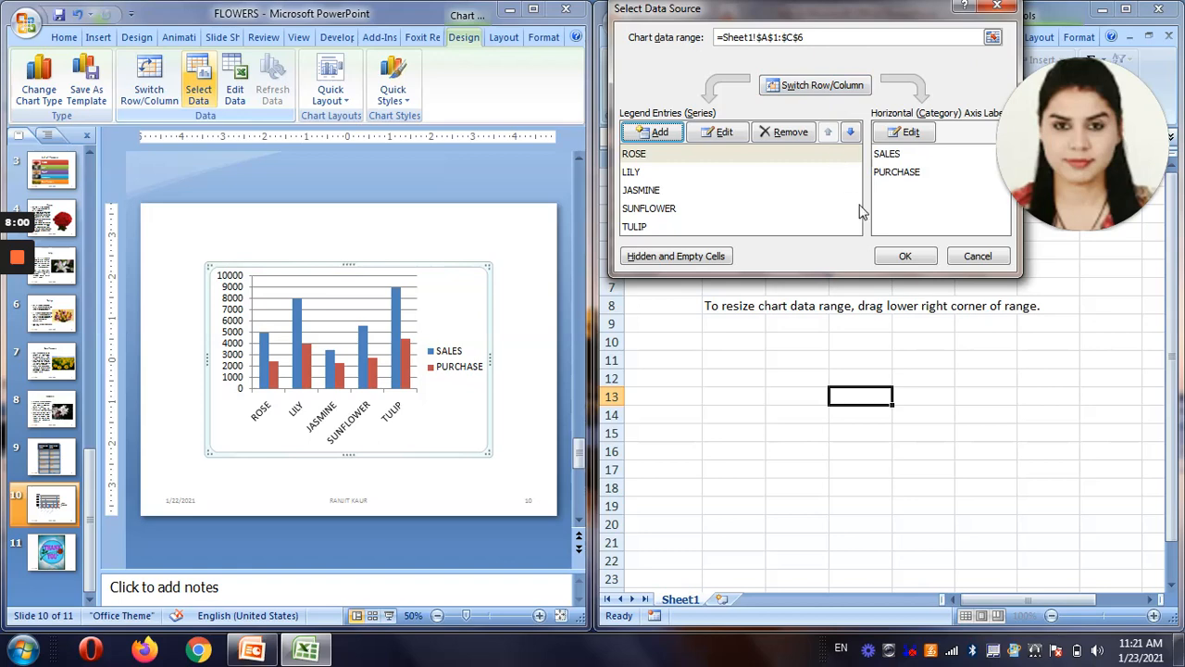
pyautogui.click(902, 257)
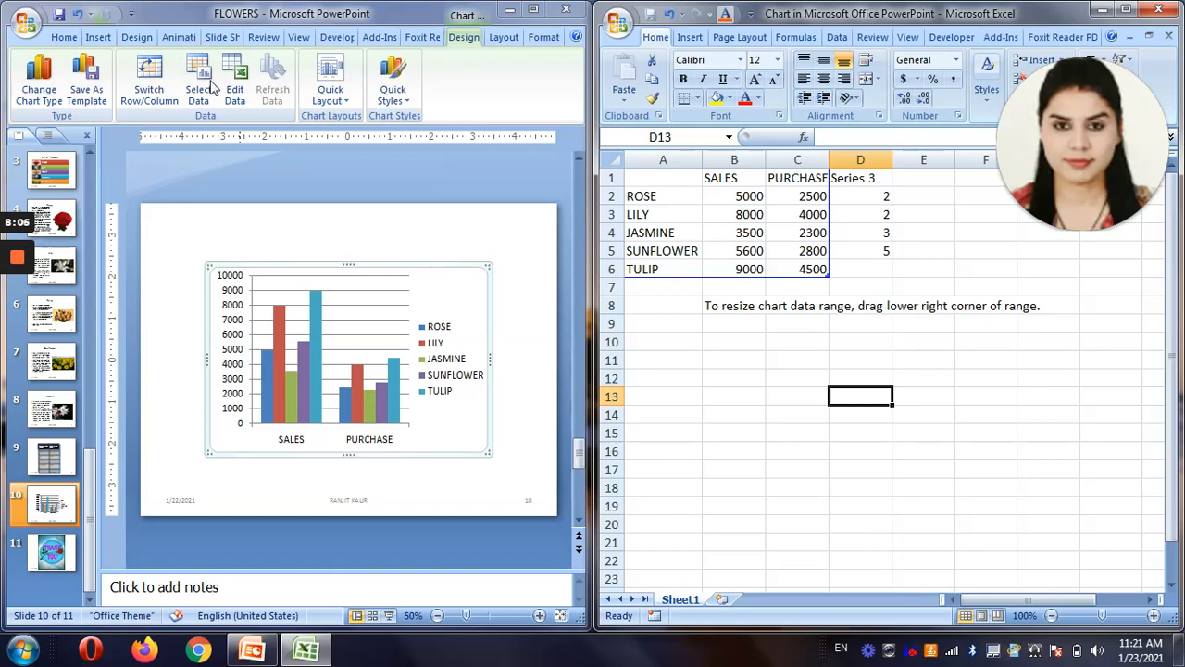
# In the chart's data source settings, swap rows and columns to make SALES and PURCHASE the series, and move the dialog off the data cells.
pyautogui.click(212, 85)
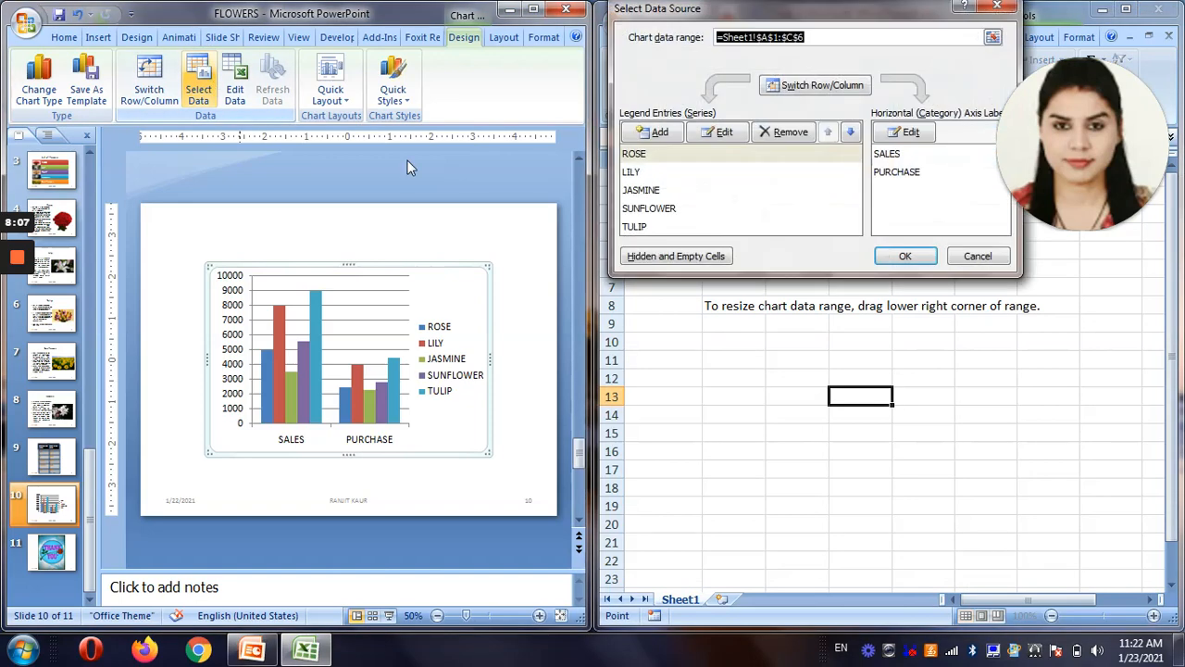
pyautogui.click(820, 85)
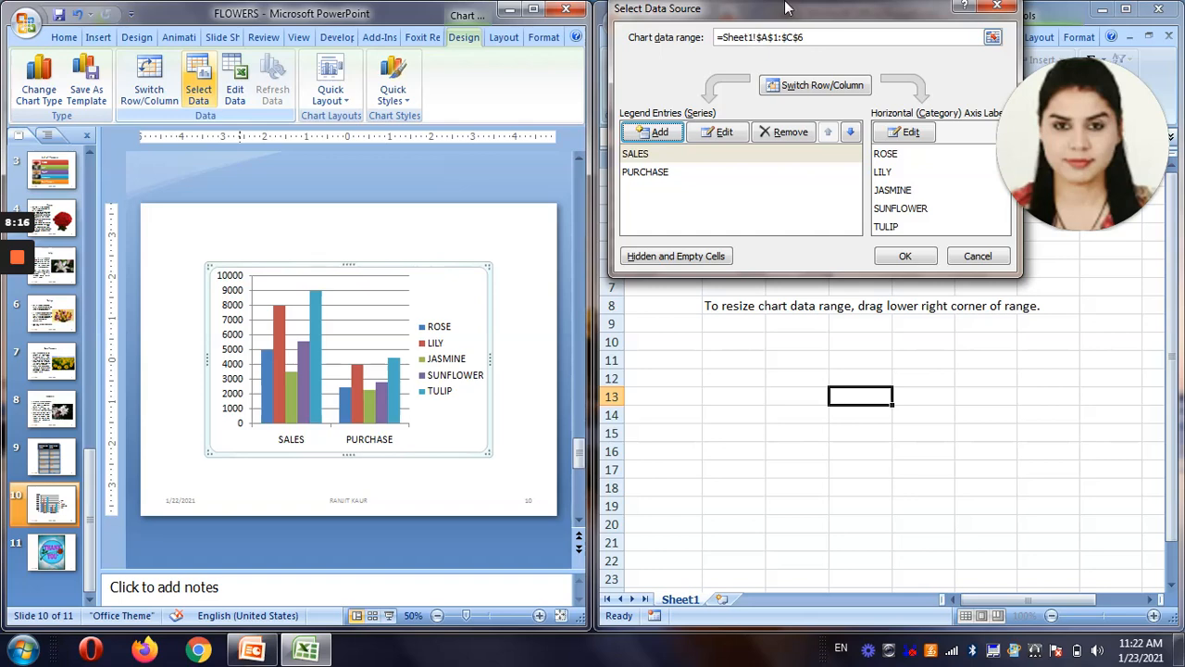
pyautogui.moveTo(785, 7); pyautogui.dragTo(815, 315)
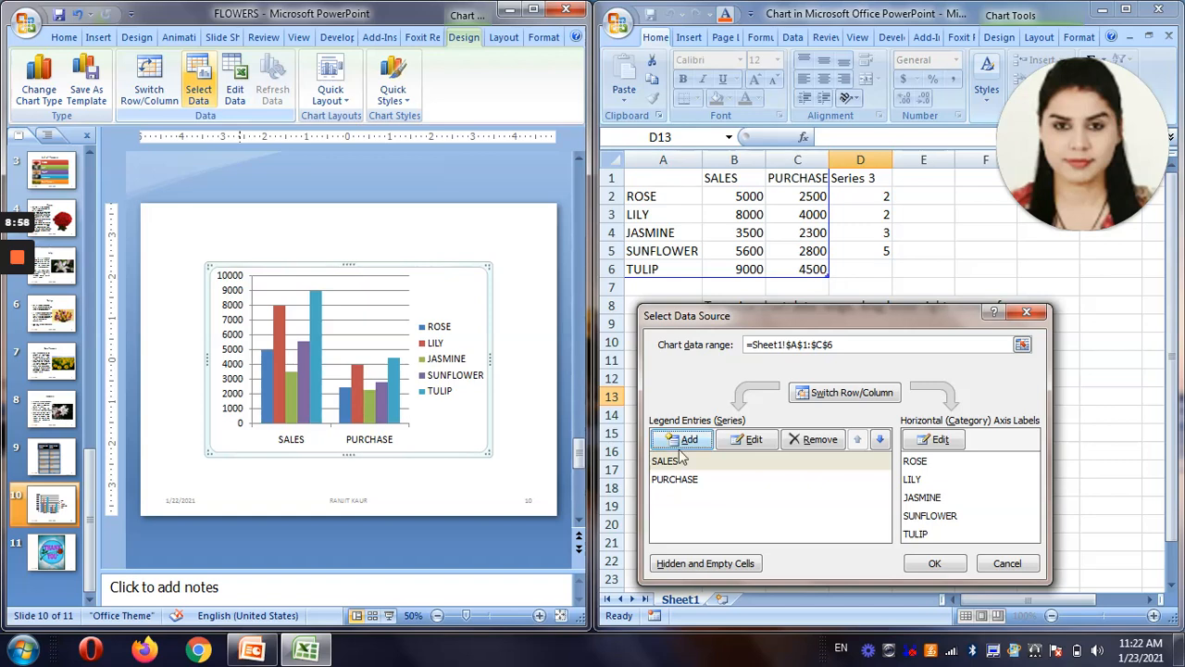
# Inspect the SALES series' name and value ranges without changing them, and try swapping rows and columns back and forth.
pyautogui.click(738, 445)
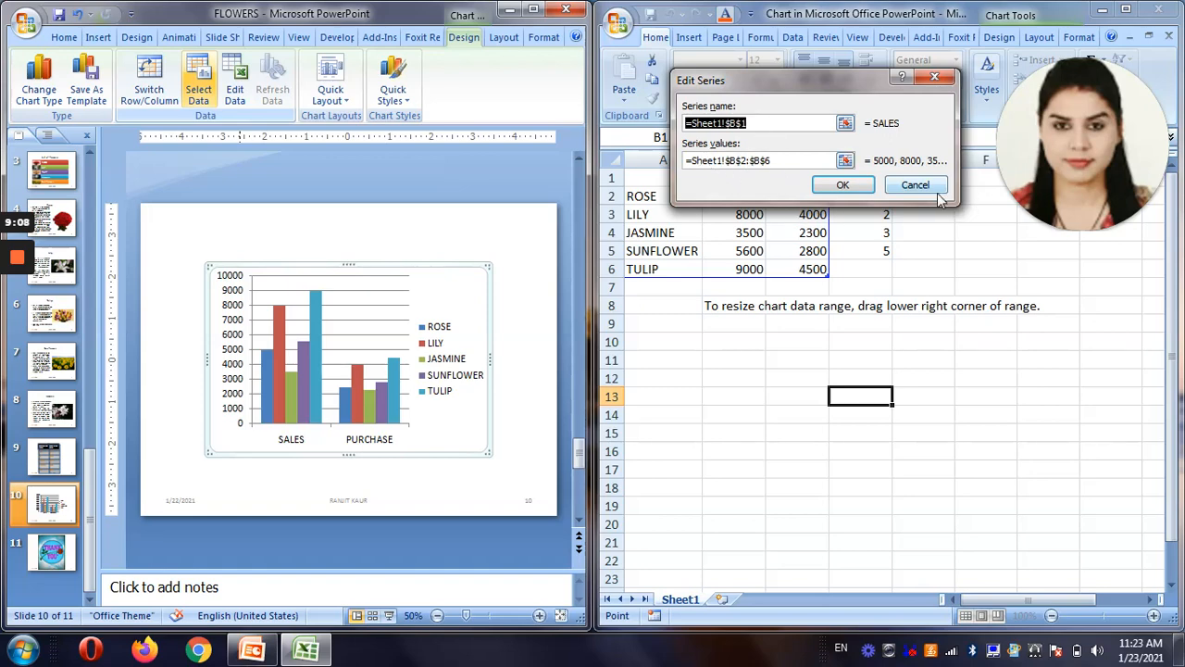
pyautogui.click(919, 186)
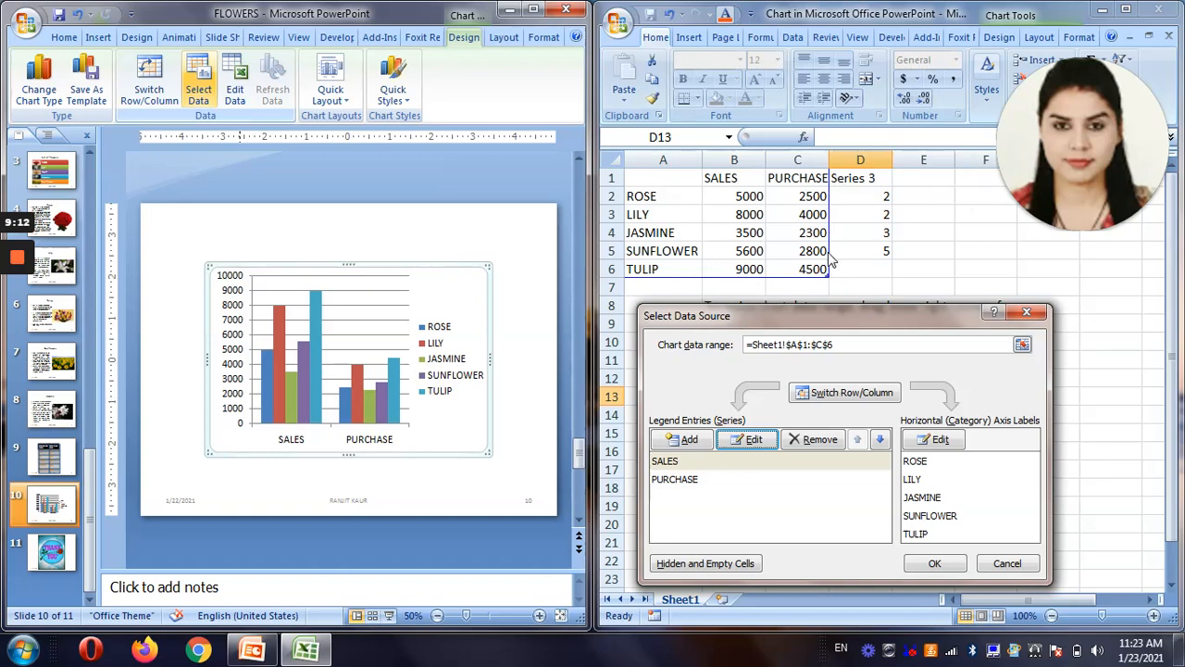
pyautogui.click(678, 480)
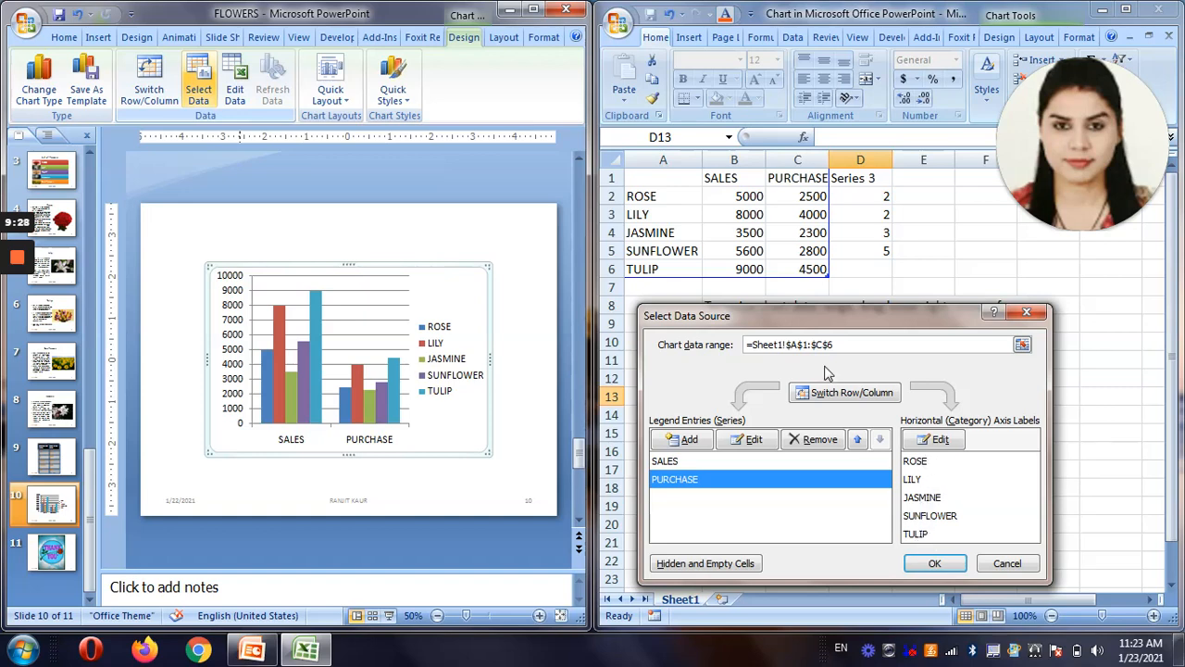
pyautogui.click(843, 400)
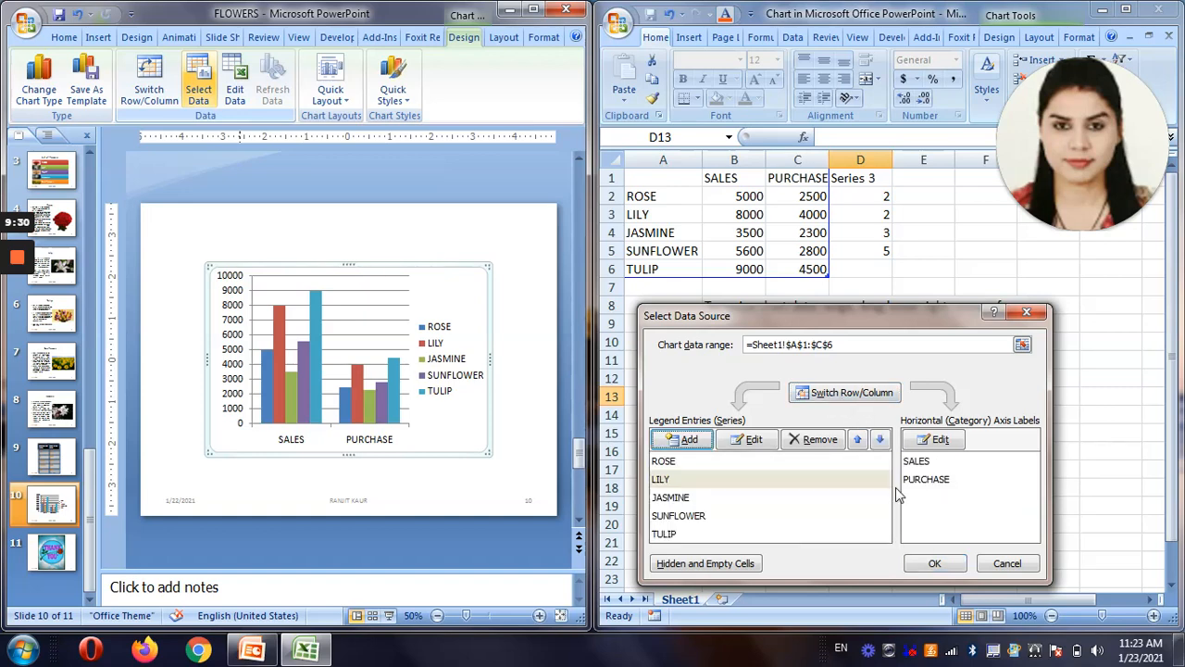
pyautogui.click(850, 395)
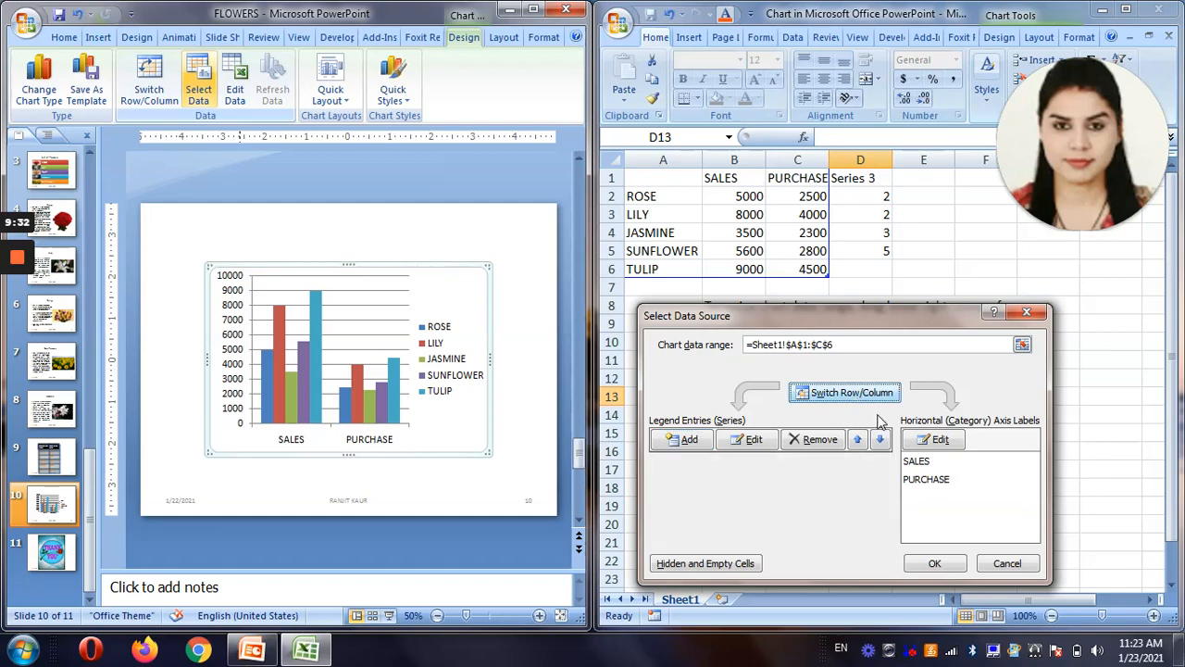
# Set the horizontal axis label range to Sheet1 cells A2:A5 and apply the data source changes to the chart.
pyautogui.click(936, 441)
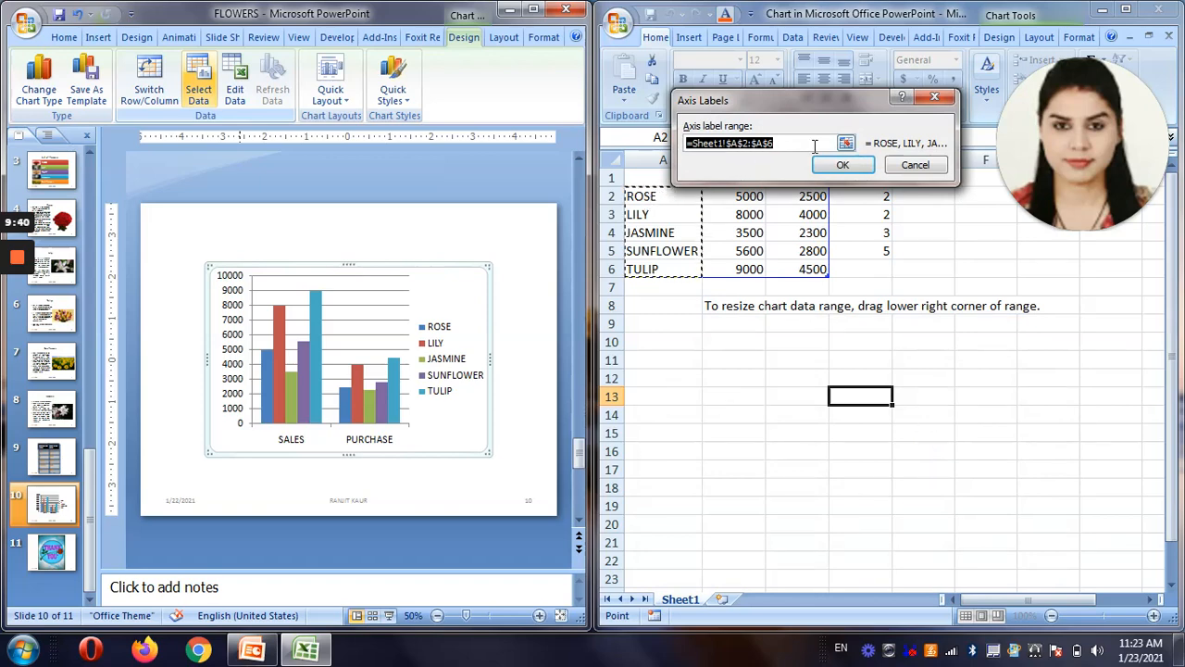
pyautogui.click(845, 148)
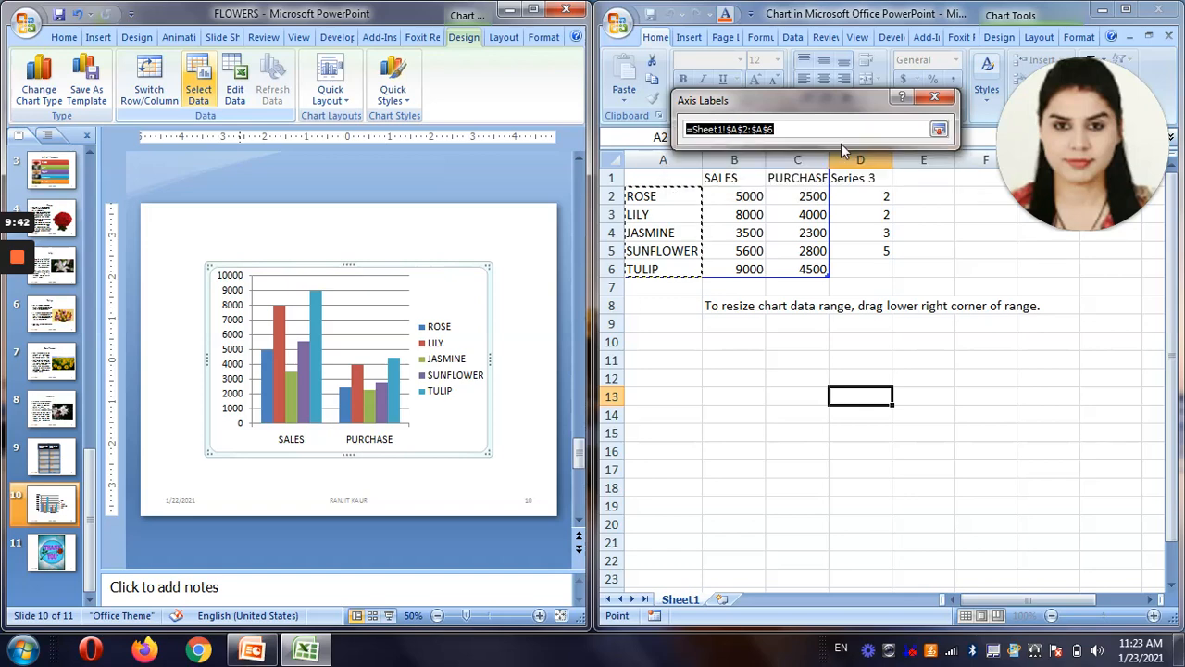
pyautogui.click(655, 197)
pyautogui.moveTo(655, 197); pyautogui.dragTo(695, 248)
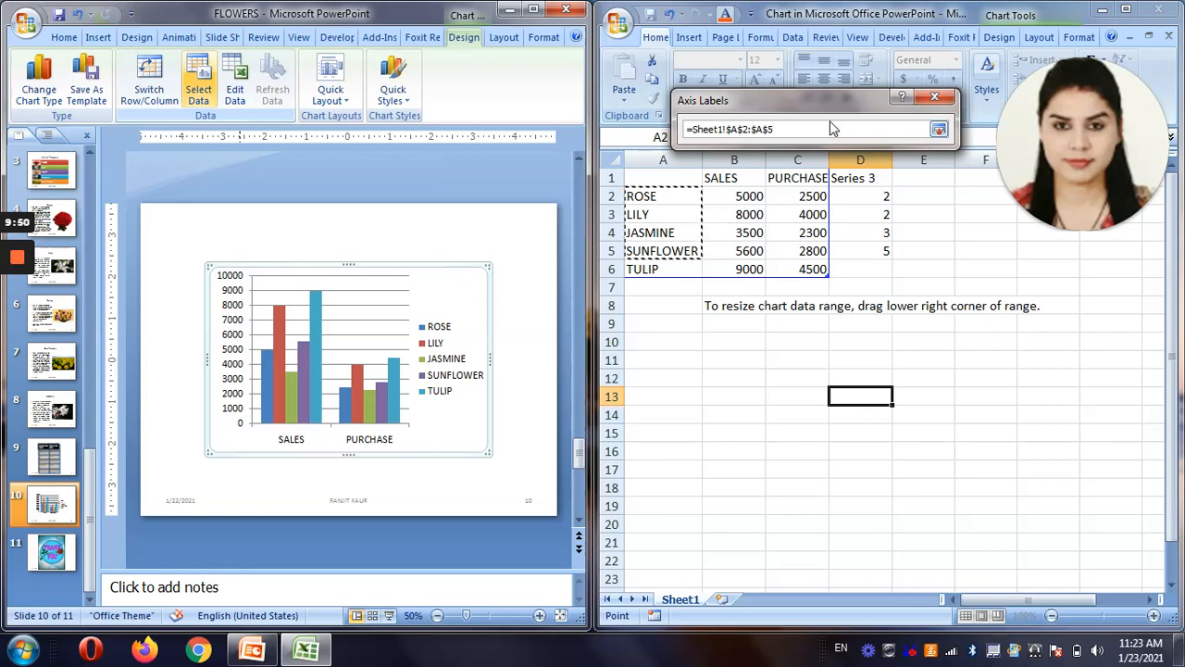
pyautogui.press('Return')
pyautogui.click(843, 165)
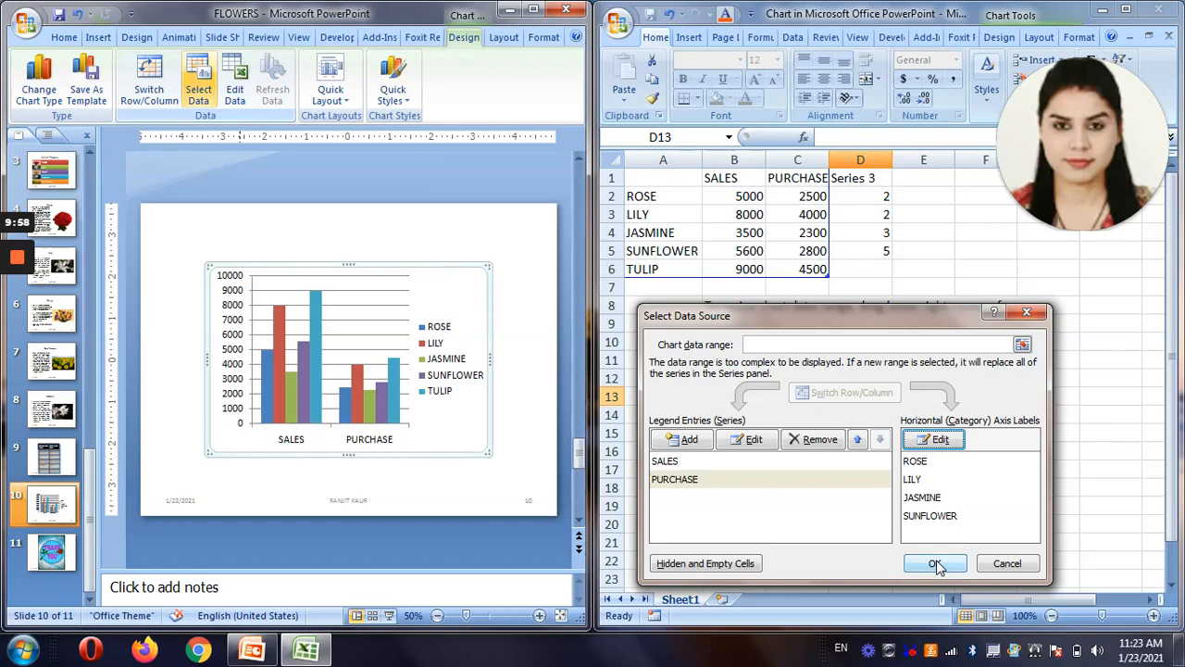
pyautogui.click(936, 564)
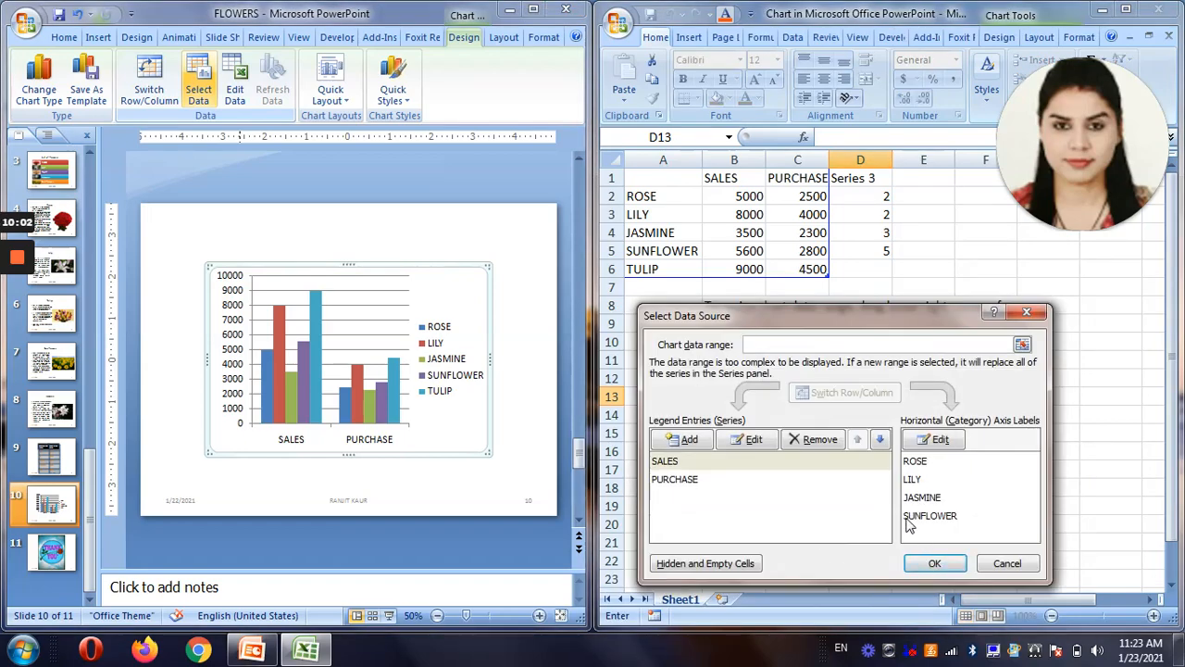
pyautogui.click(1008, 562)
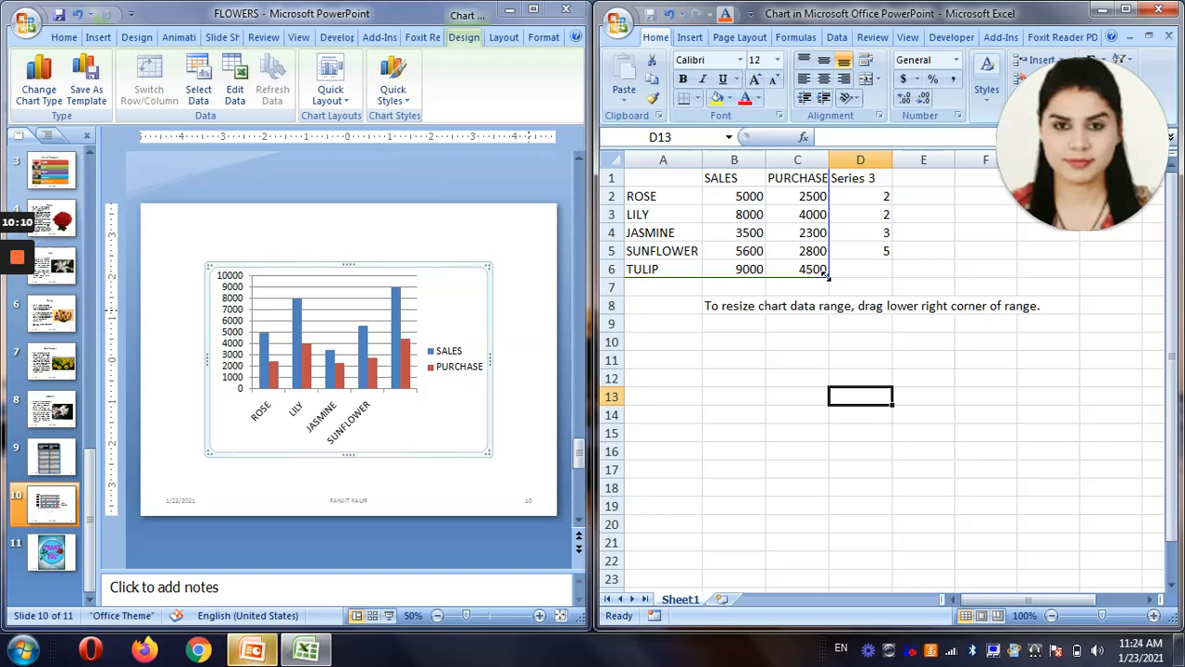
# Shrink the chart data range in the sheet to A1:C5 and extend it back to A1:C6.
pyautogui.moveTo(829, 274); pyautogui.dragTo(823, 260)
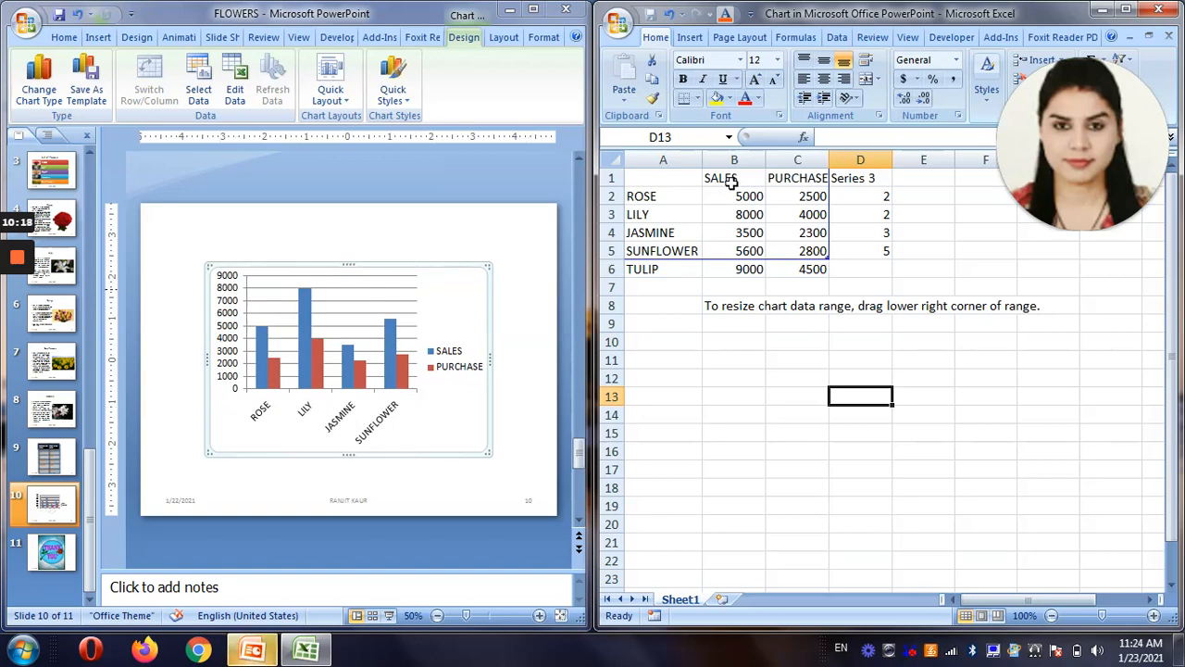
pyautogui.moveTo(831, 260); pyautogui.dragTo(830, 278)
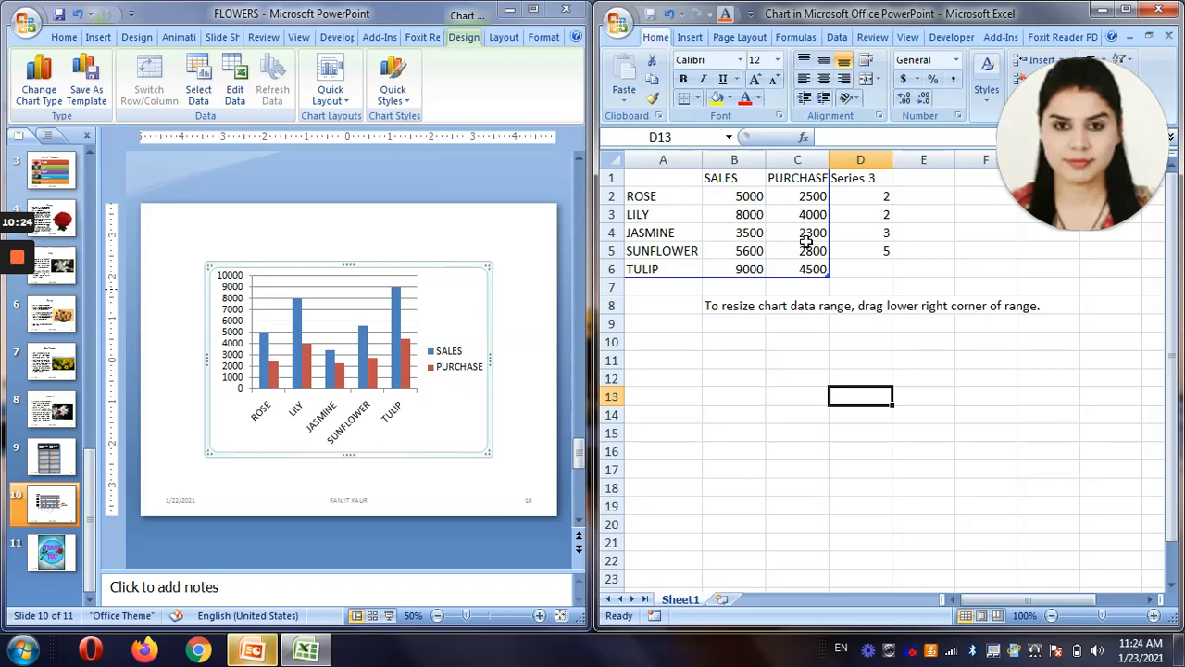
# Bring up the chart's data for editing and review the SALES and PURCHASE values in the sheet.
pyautogui.click(237, 76)
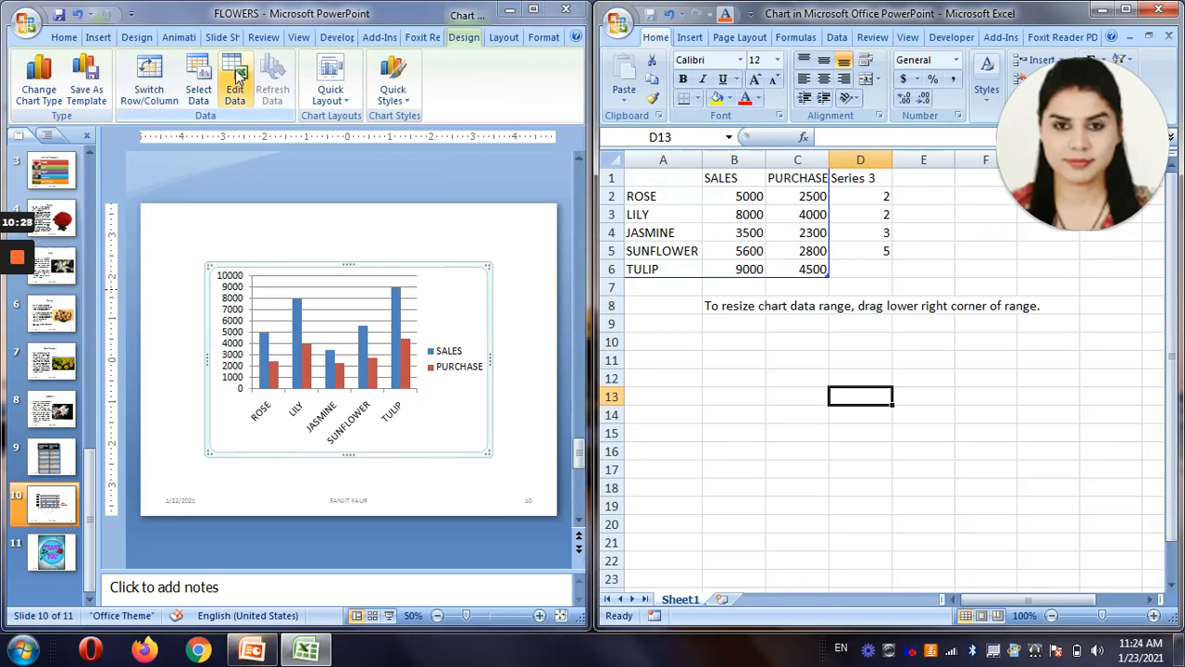
pyautogui.click(761, 255)
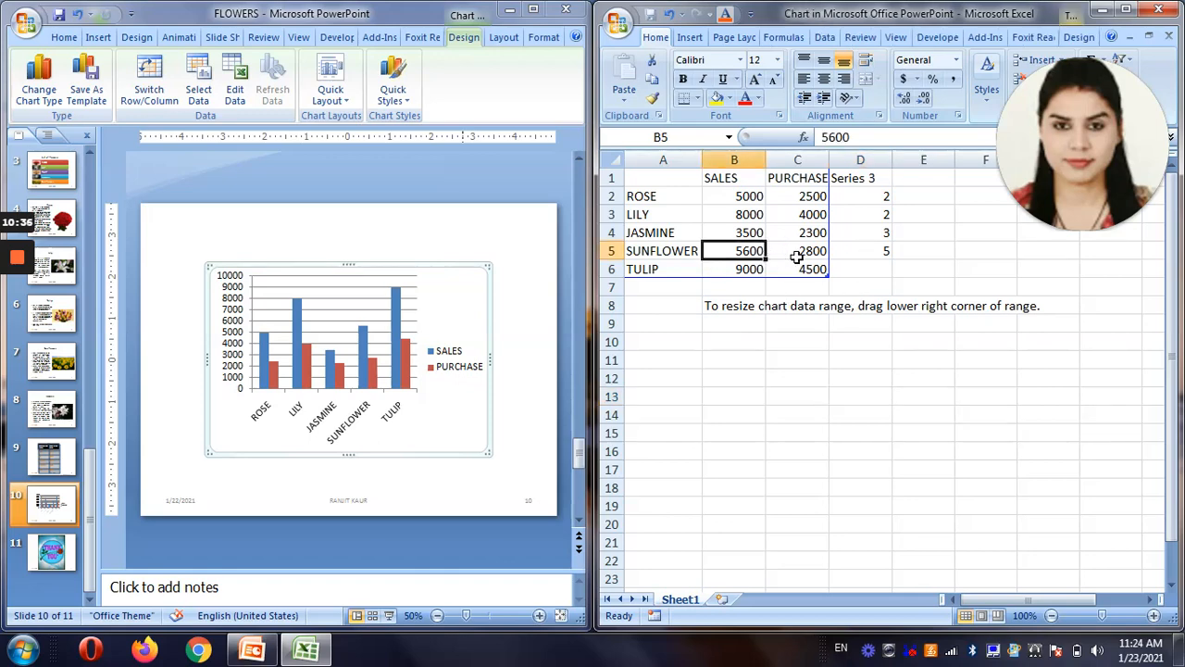
pyautogui.click(753, 269)
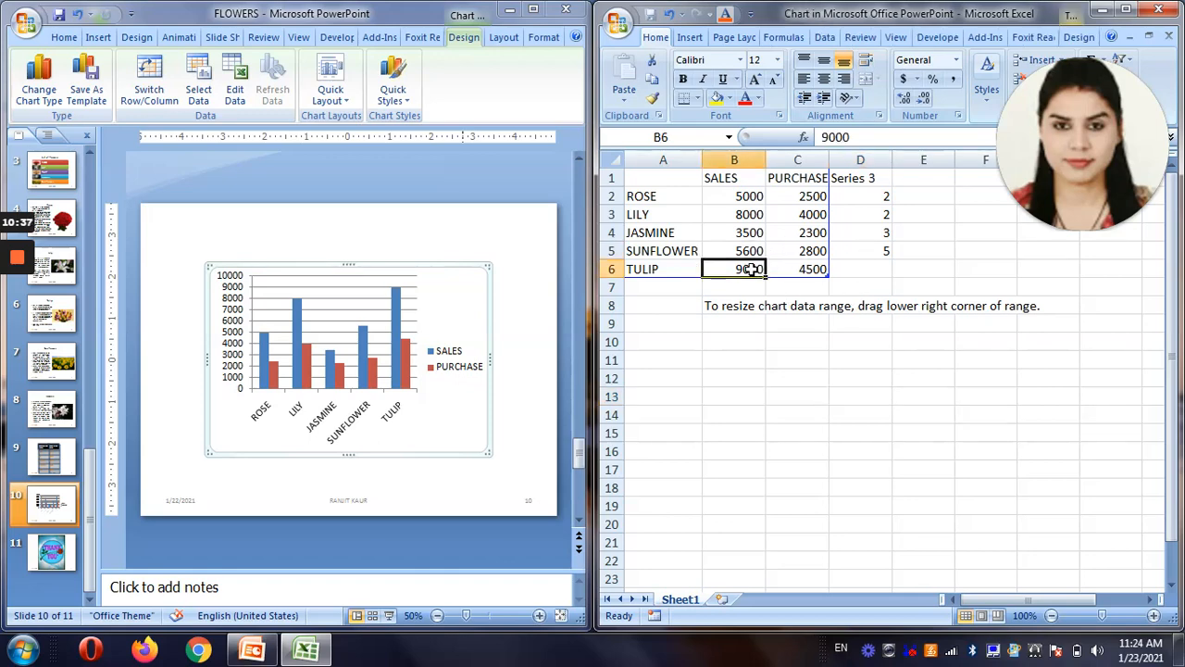
pyautogui.click(804, 269)
pyautogui.click(796, 199)
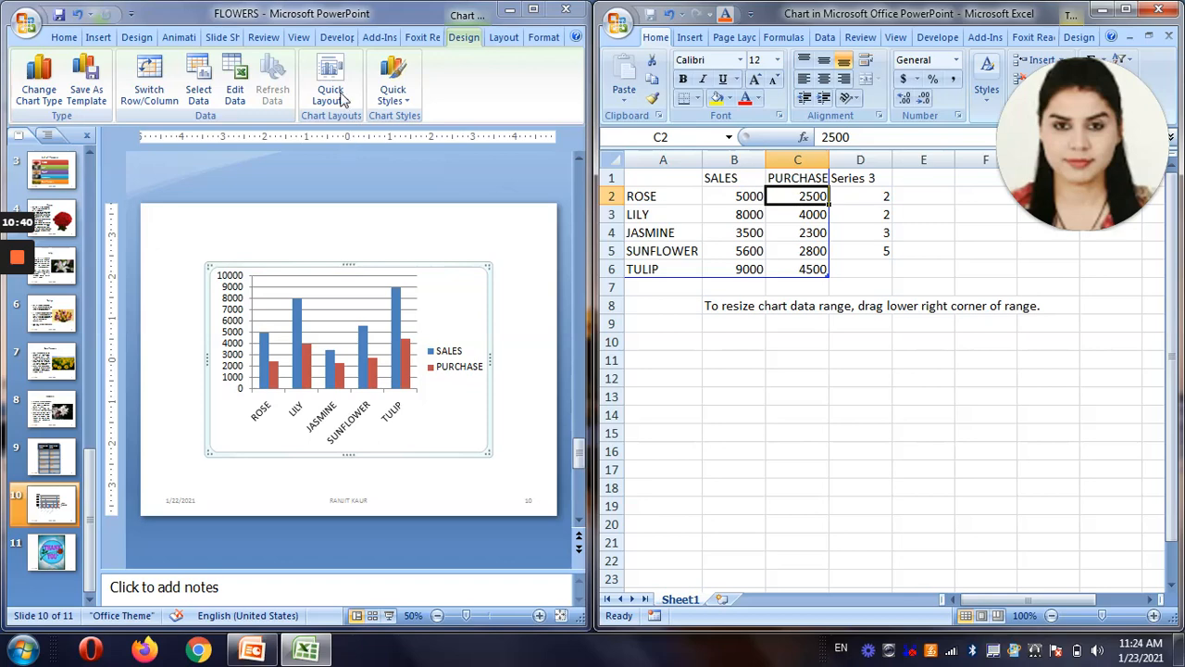
# Apply the quick chart layout with a title and data labels on the PURCHASE columns, and change the chart title to "Flower shop".
pyautogui.click(343, 104)
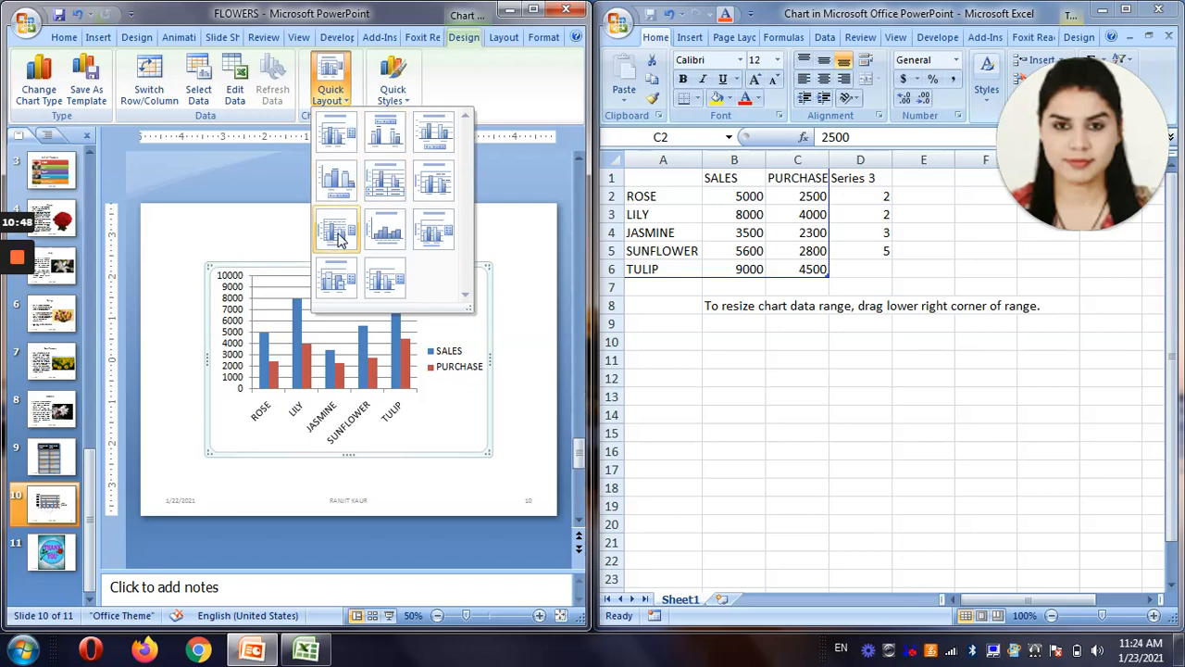
pyautogui.click(350, 285)
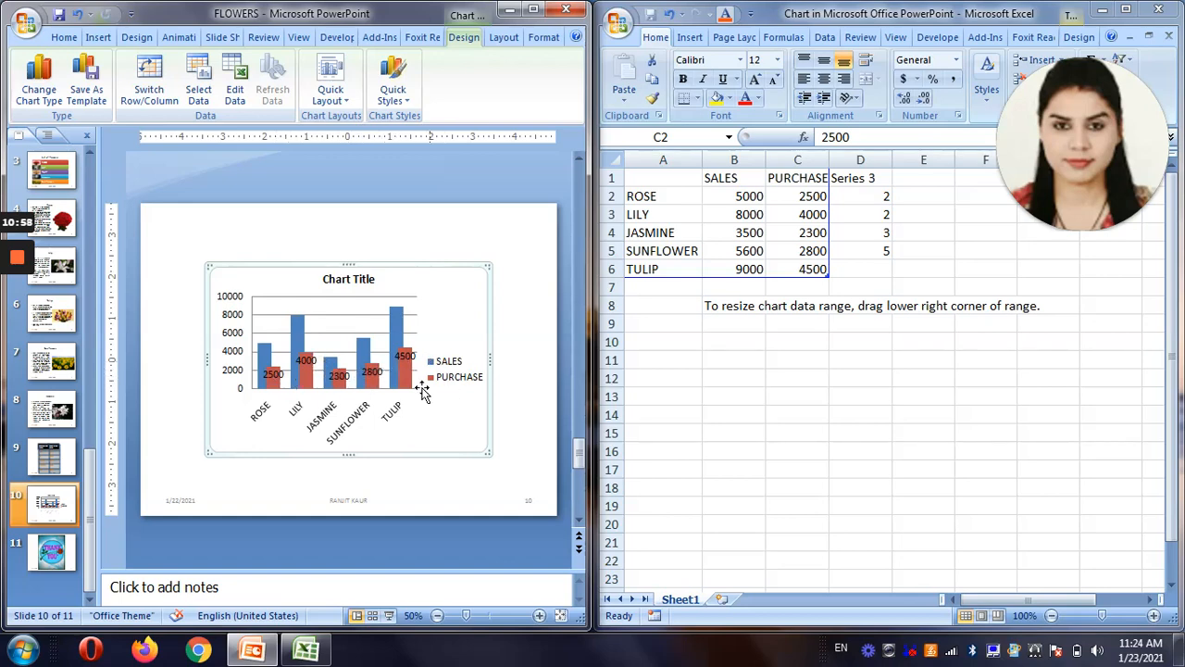
pyautogui.click(356, 281)
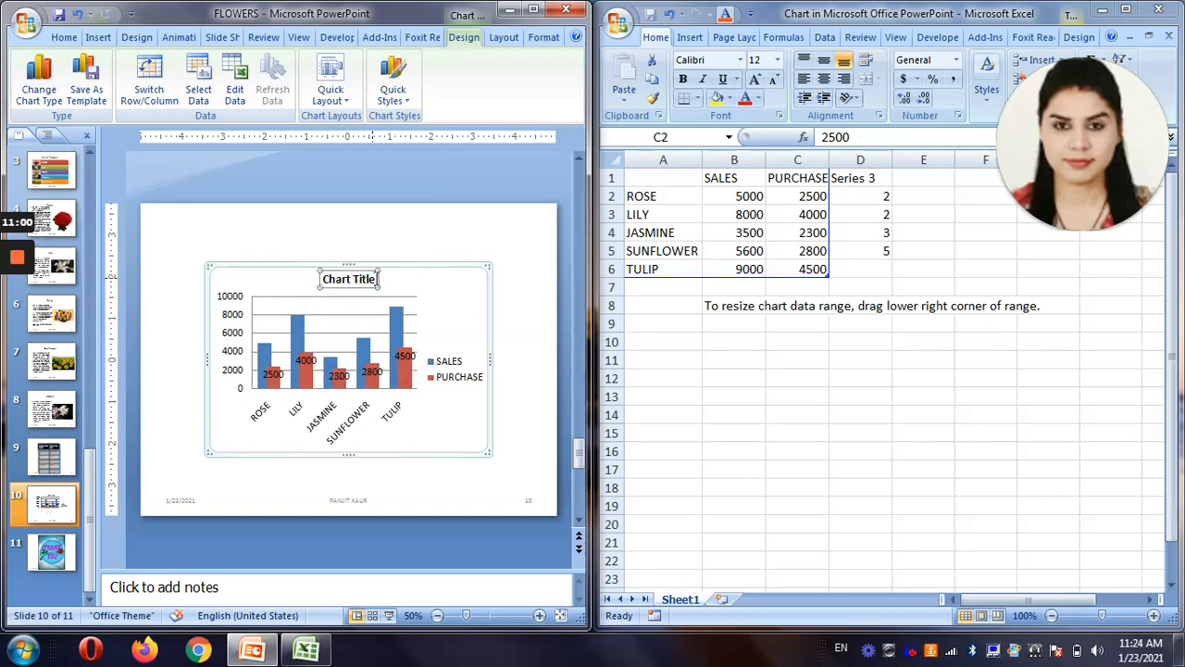
pyautogui.moveTo(377, 279); pyautogui.dragTo(324, 279)
pyautogui.press('BackSpace')
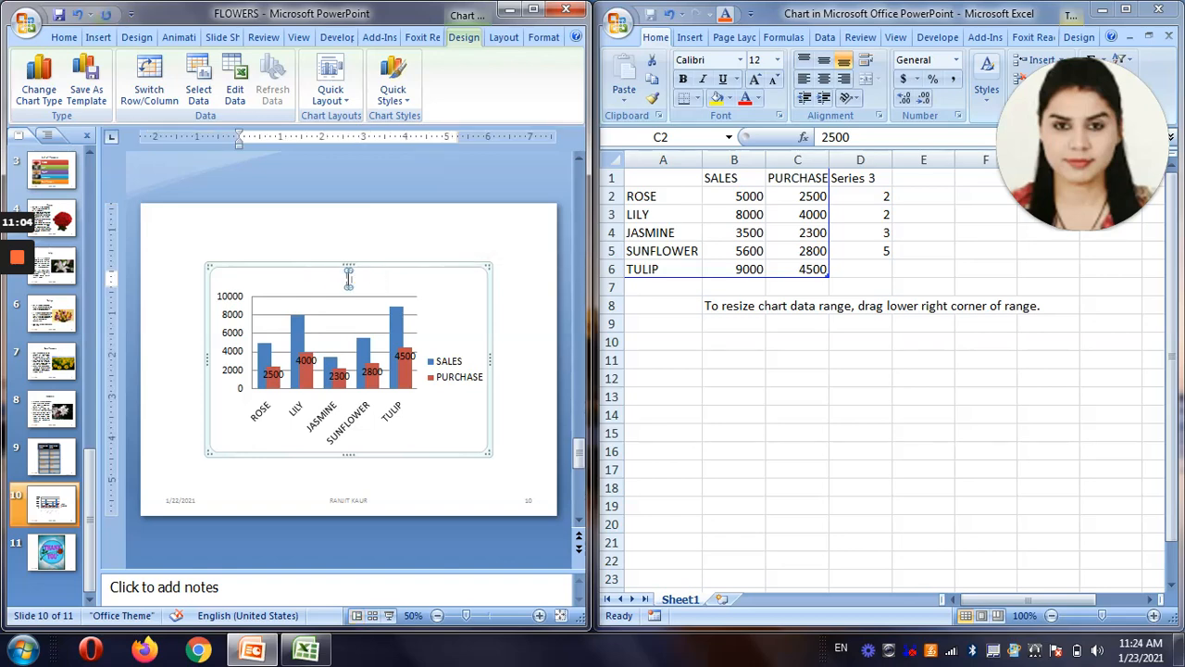
pyautogui.write('Flower shop')
pyautogui.click(520, 286)
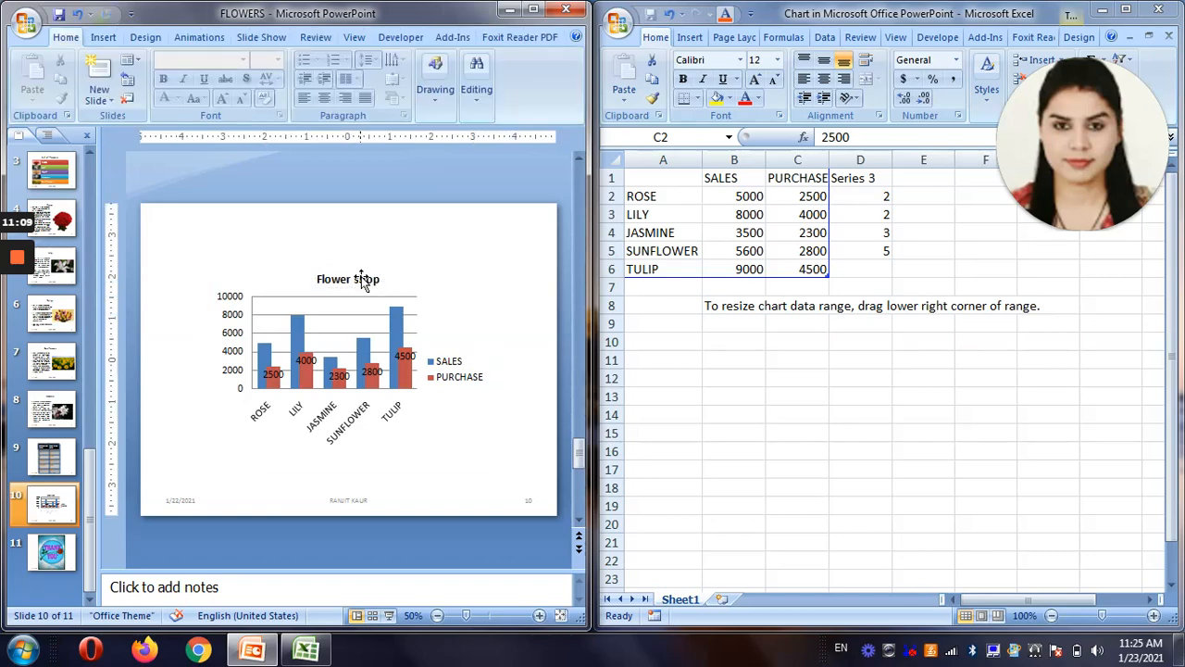